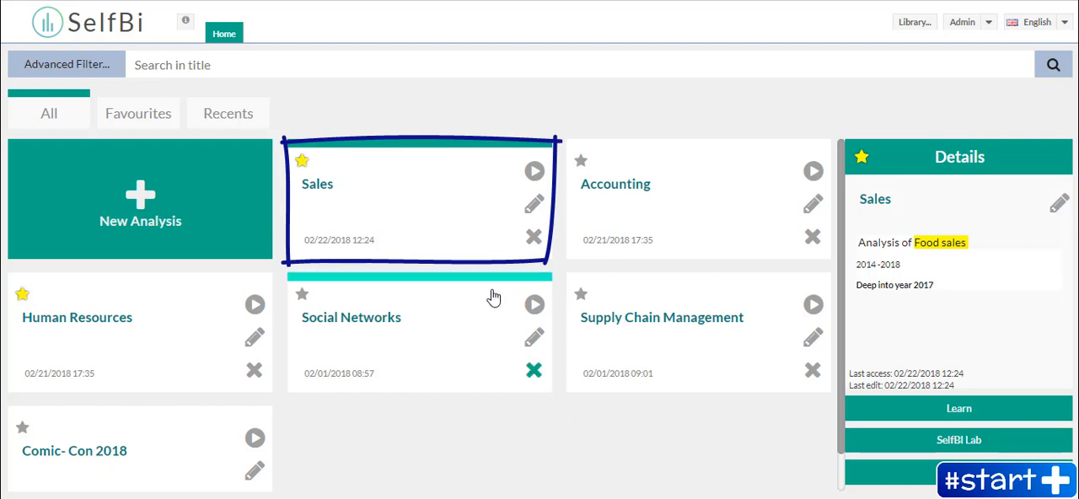
- Open the Sales analysis and switch its filter group selection to Unselected prod
double_click(441, 200)
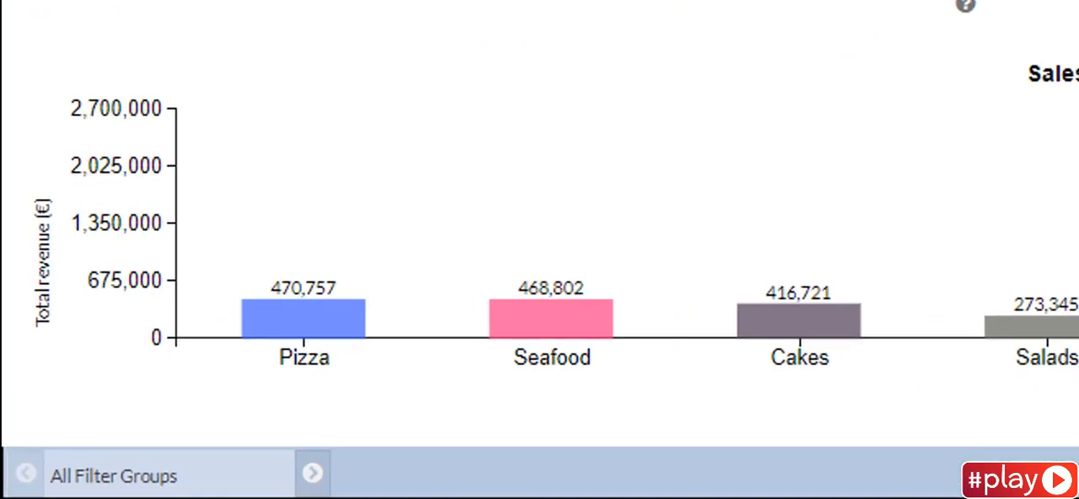
click(417, 466)
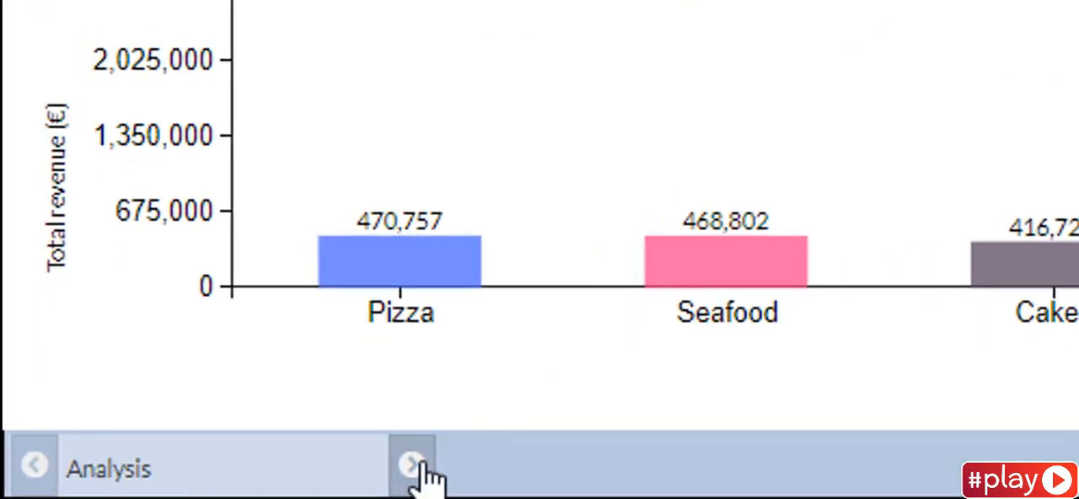
click(417, 467)
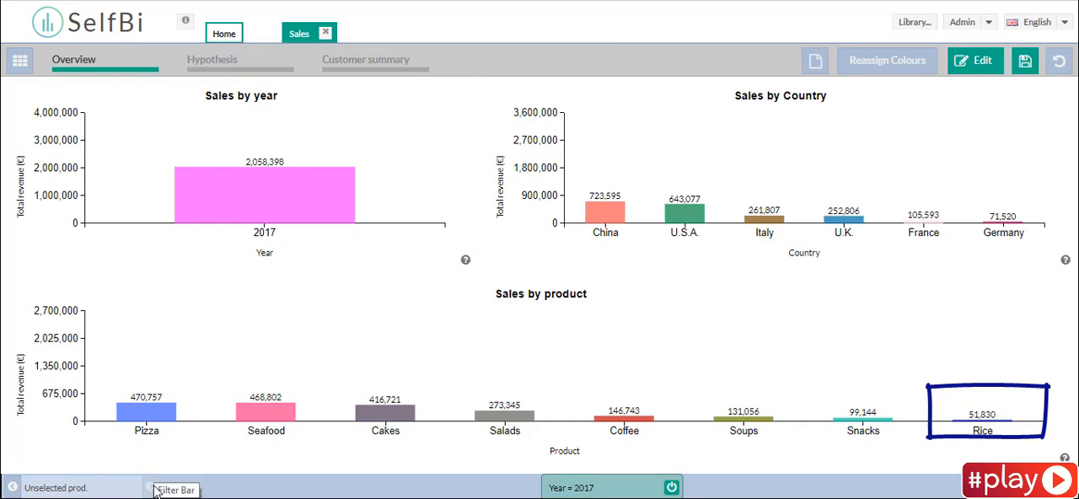
- Turn off the Year = 2017 filter to view the revenues of all years, and turn it back on
click(671, 487)
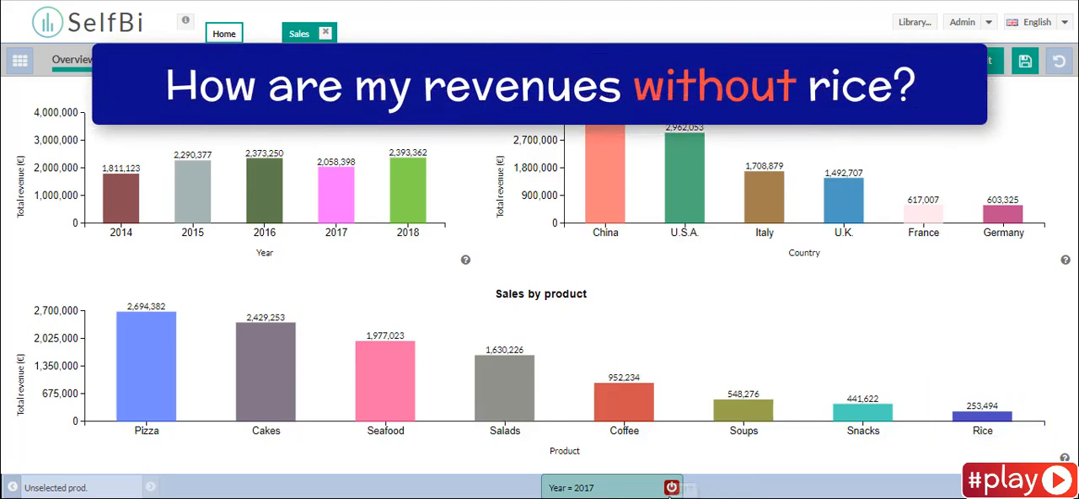
click(671, 489)
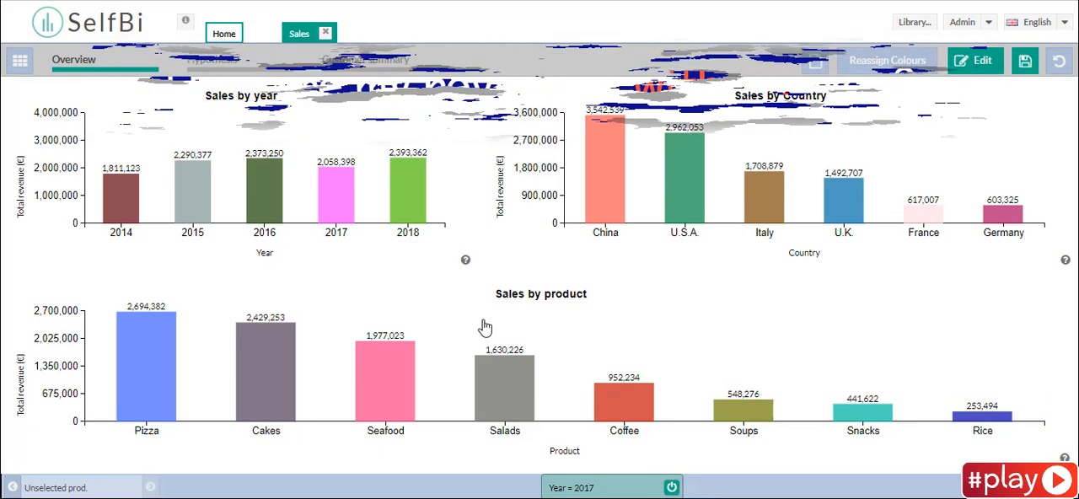
- Edit the Hypothesis page and add a bar chart beside Other products, with Year as dimension and Total revenue as measure
click(247, 64)
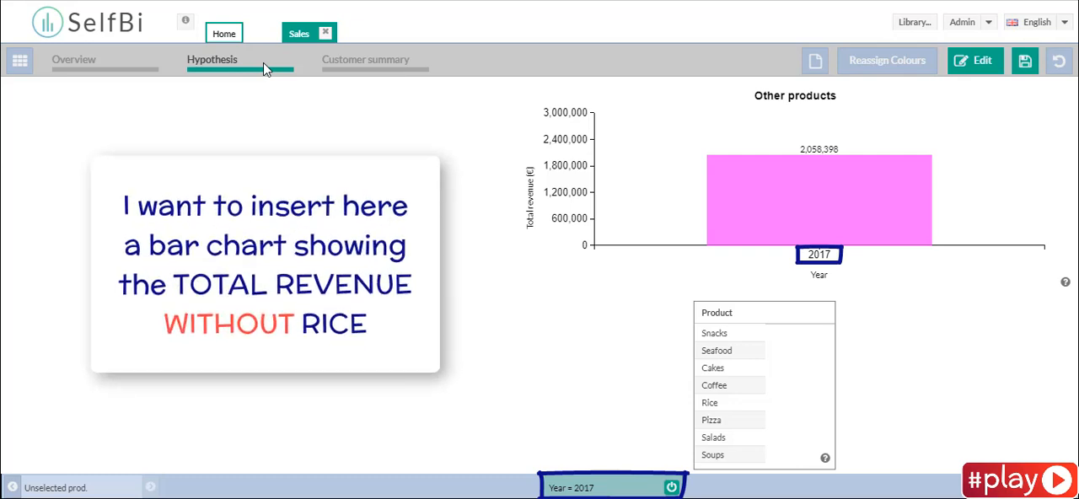
click(1039, 71)
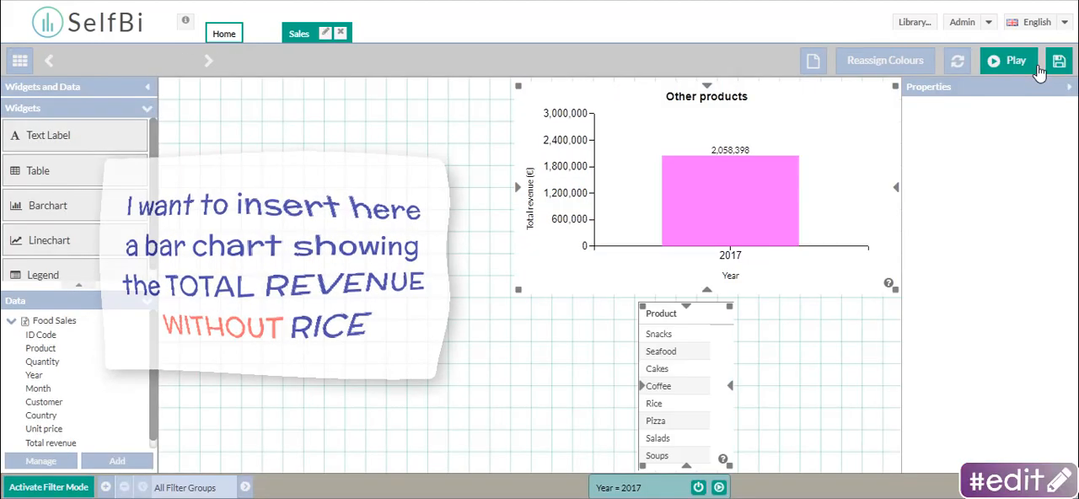
drag(115, 205, 365, 211)
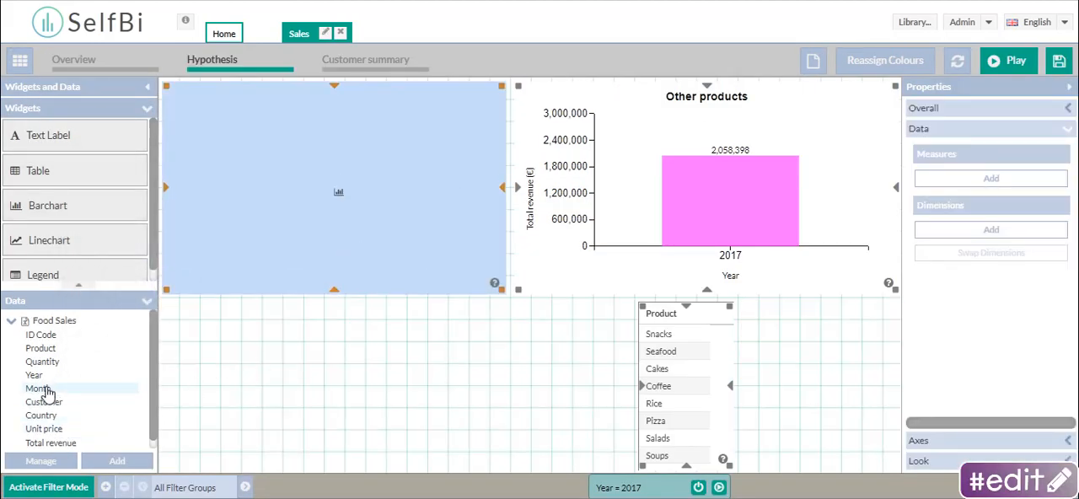
drag(35, 375, 341, 195)
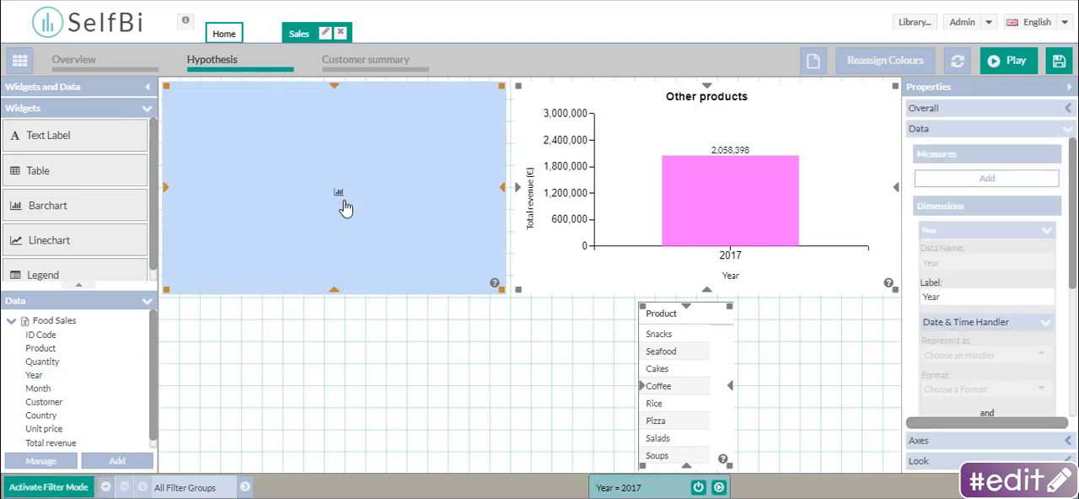
drag(50, 443, 331, 182)
- Show value labels for the new bar chart's Total revenue measure and set their orientation to horizontal
click(988, 178)
click(995, 360)
click(1041, 386)
scroll(1028, 385, down, 1)
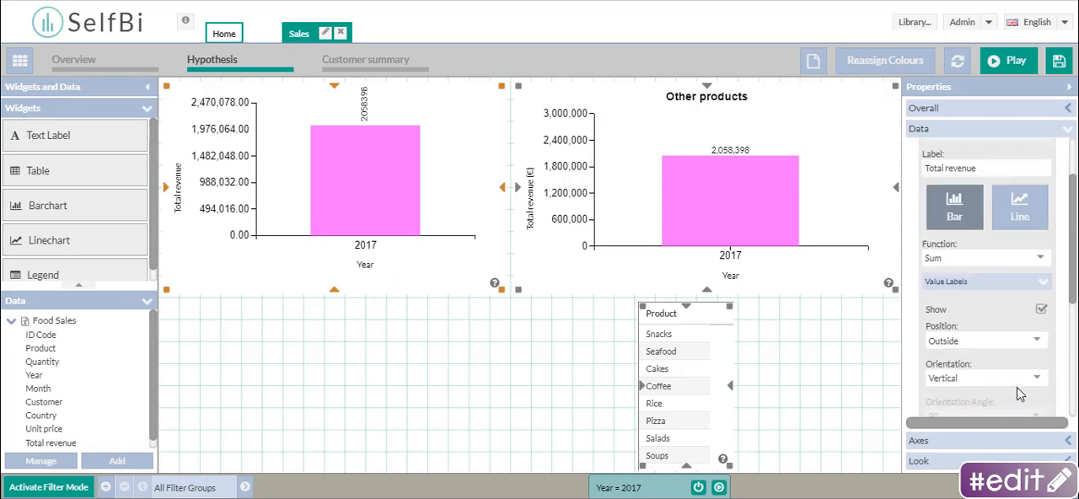
click(1017, 379)
click(978, 397)
scroll(978, 401, down, 2)
- Add a table below the new bar chart, narrow it from both sides and fill it with the Product column
drag(38, 170, 337, 376)
drag(626, 385, 440, 385)
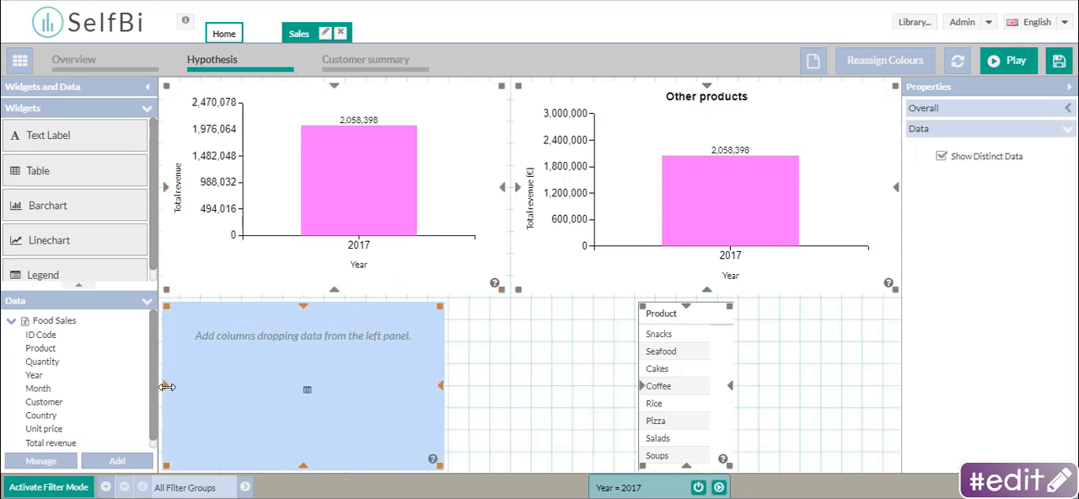
drag(165, 385, 283, 387)
drag(60, 348, 341, 357)
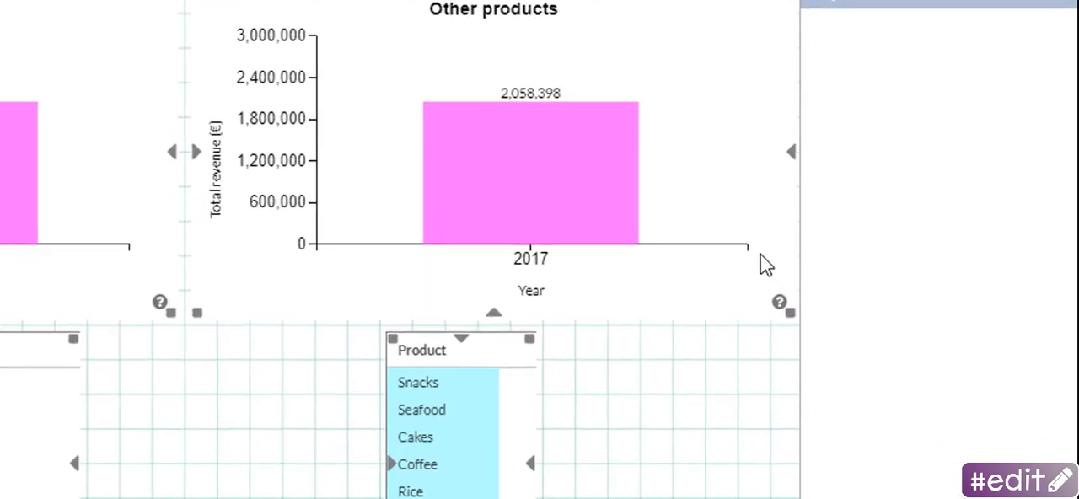
- Assign the Other products bar chart and the product table below it to the Unselected prod. filter group
click(877, 252)
click(853, 255)
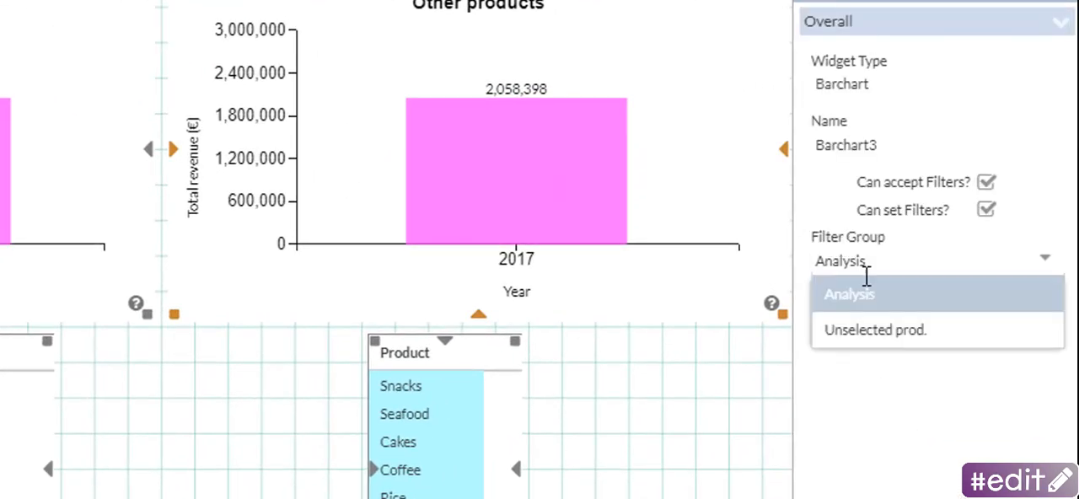
click(885, 337)
click(538, 347)
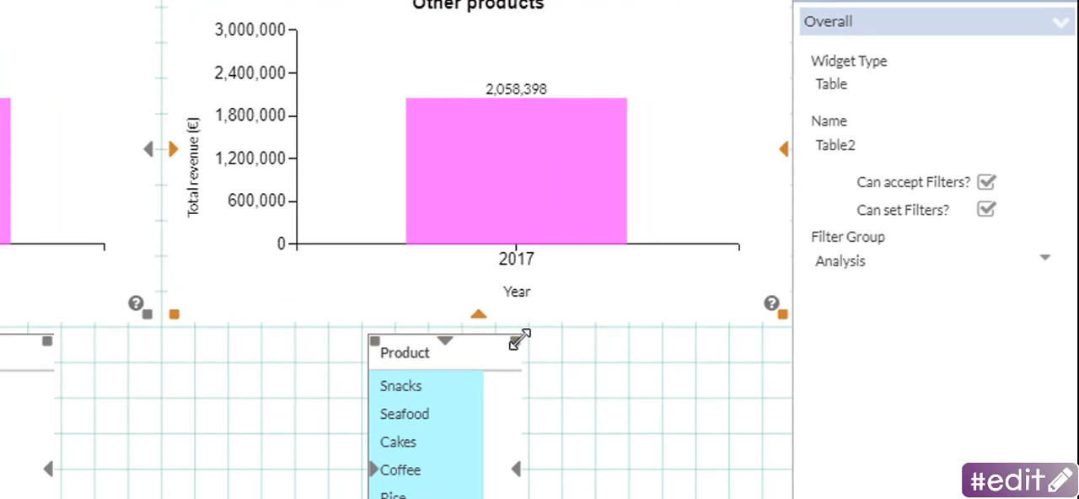
click(853, 262)
click(885, 336)
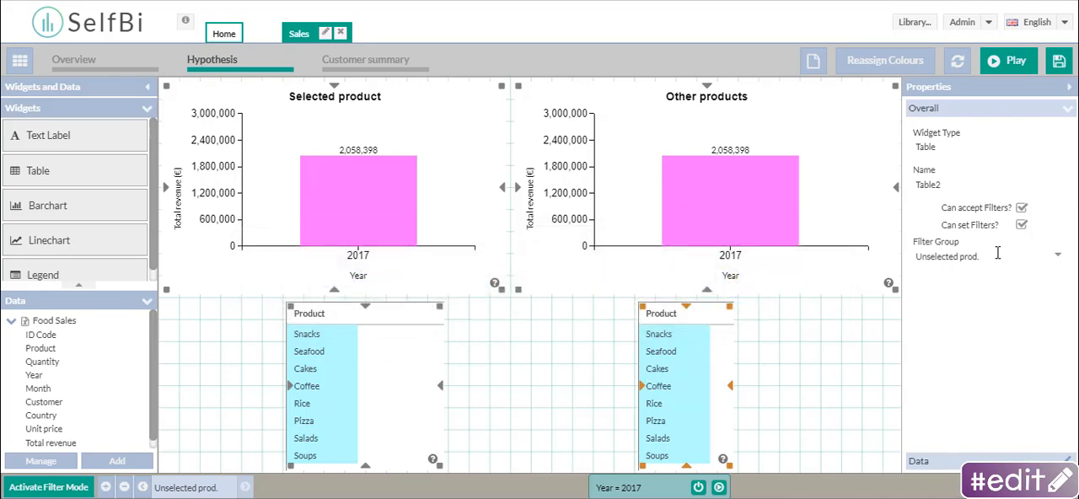
- Run the analysis in play mode and filter it by the product Rice
click(1008, 62)
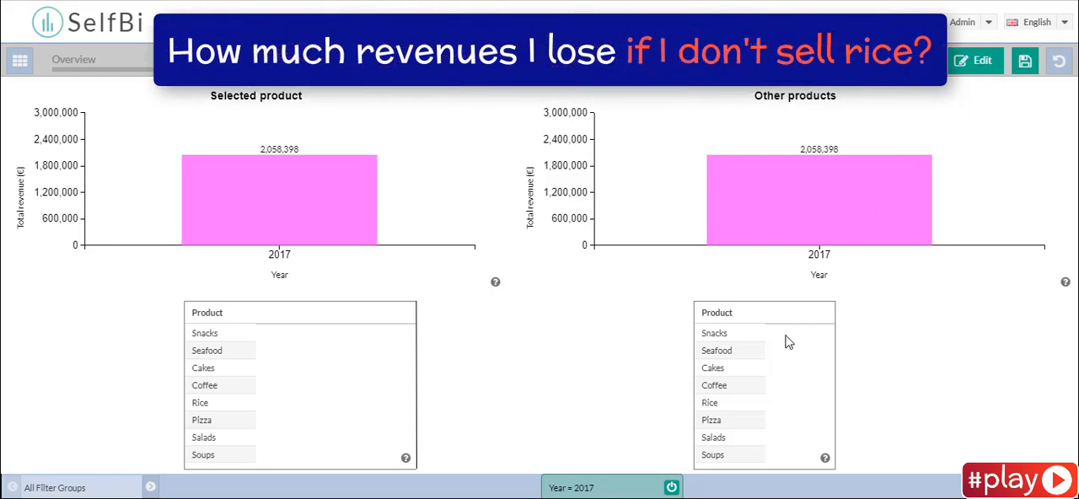
click(709, 407)
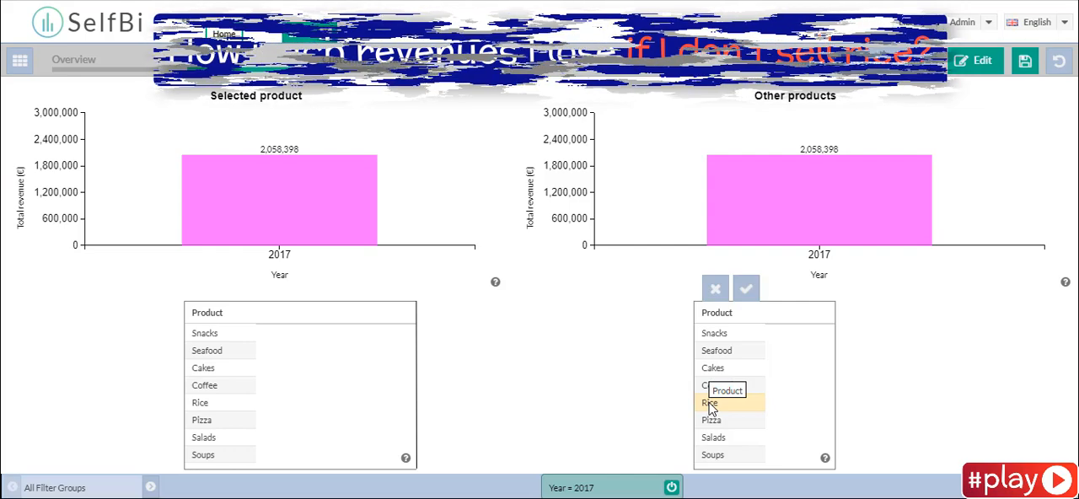
click(746, 292)
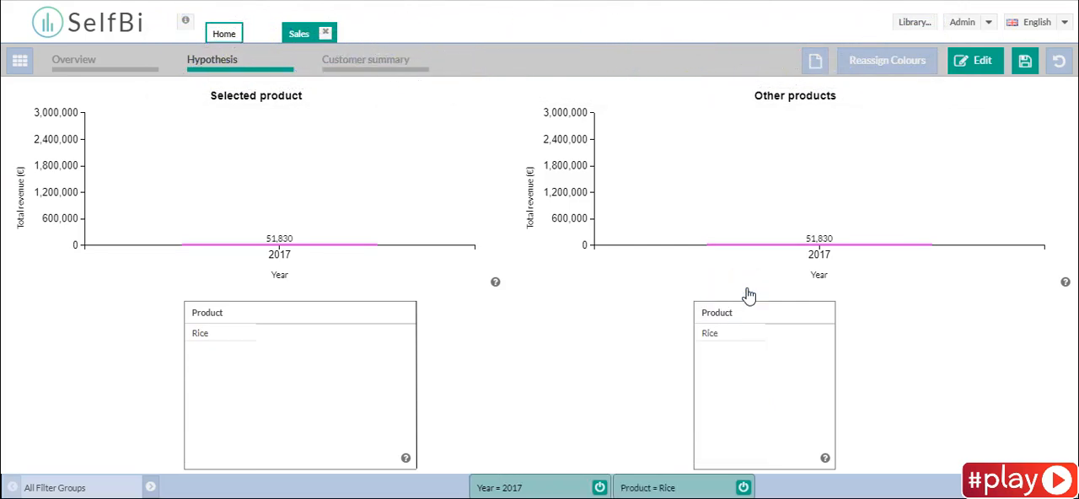
- Make the Rice filter complementary for the Unselected prod. group and turn off the Year = 2017 filter
click(662, 488)
click(696, 229)
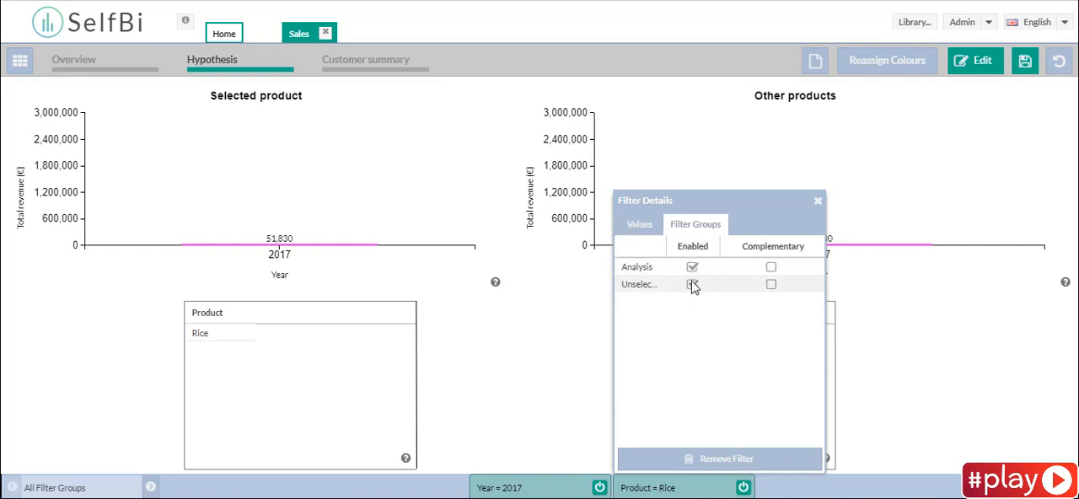
click(771, 286)
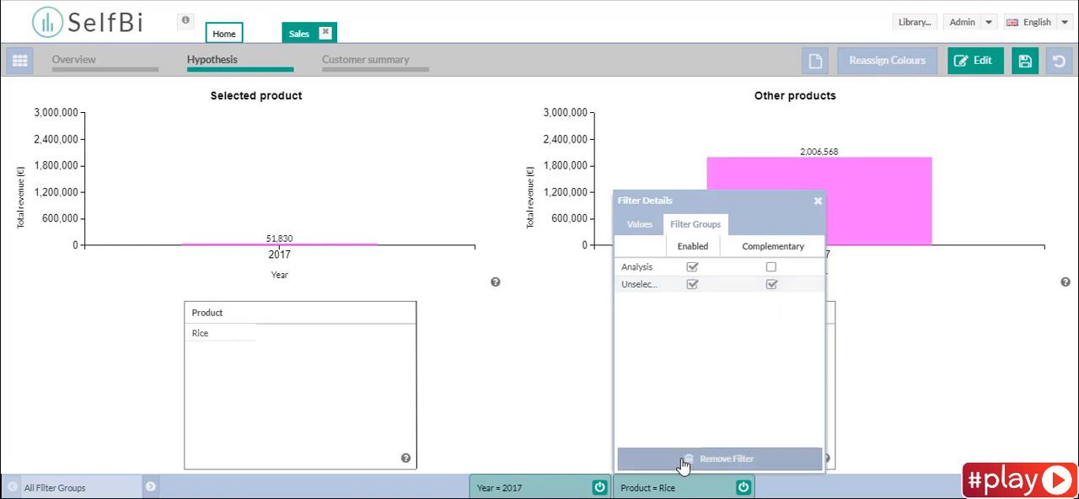
click(686, 490)
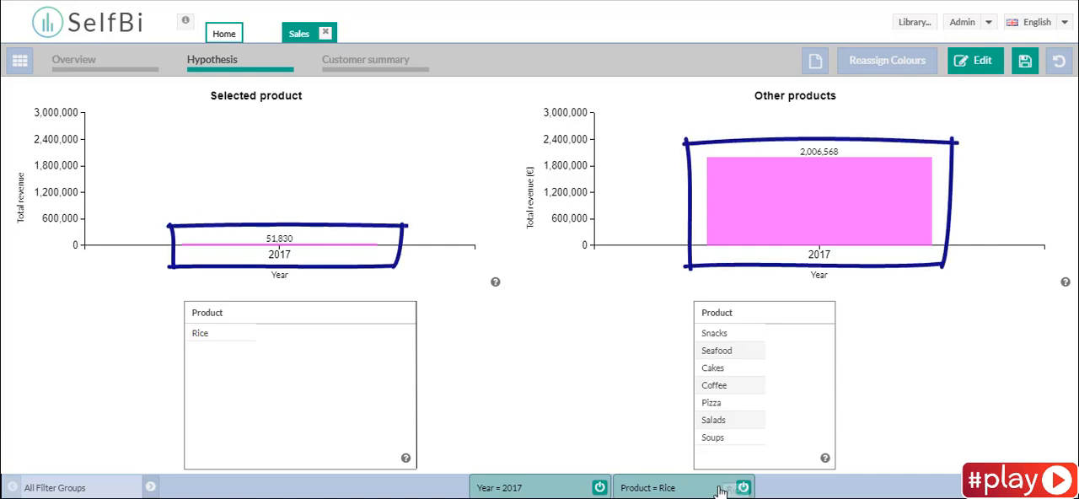
click(599, 488)
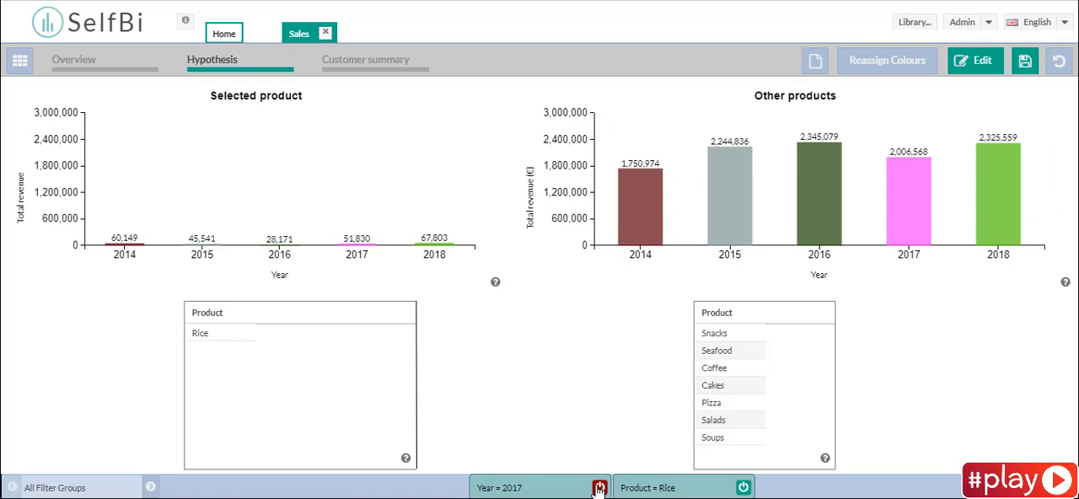
click(598, 490)
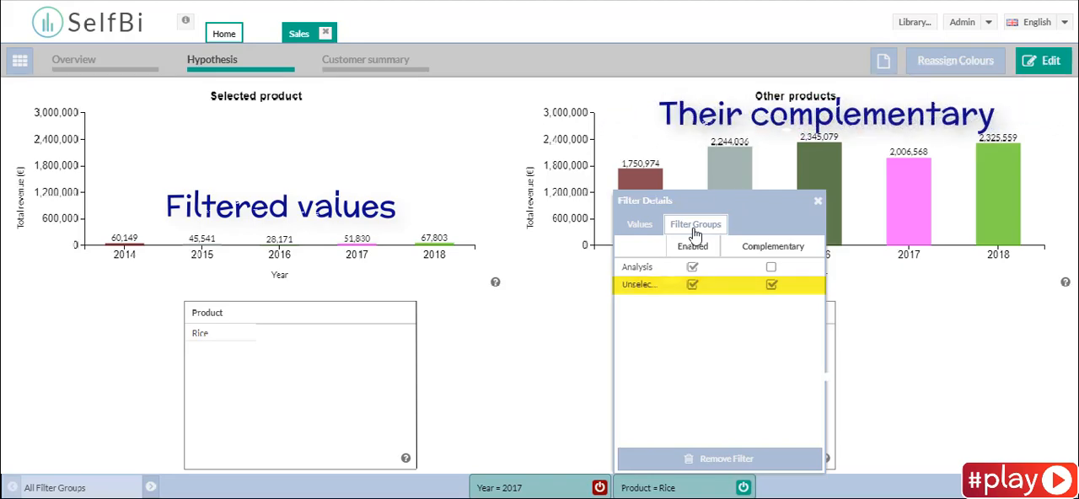
- Change the product filter to Coffee, and after that to Salads only
click(674, 488)
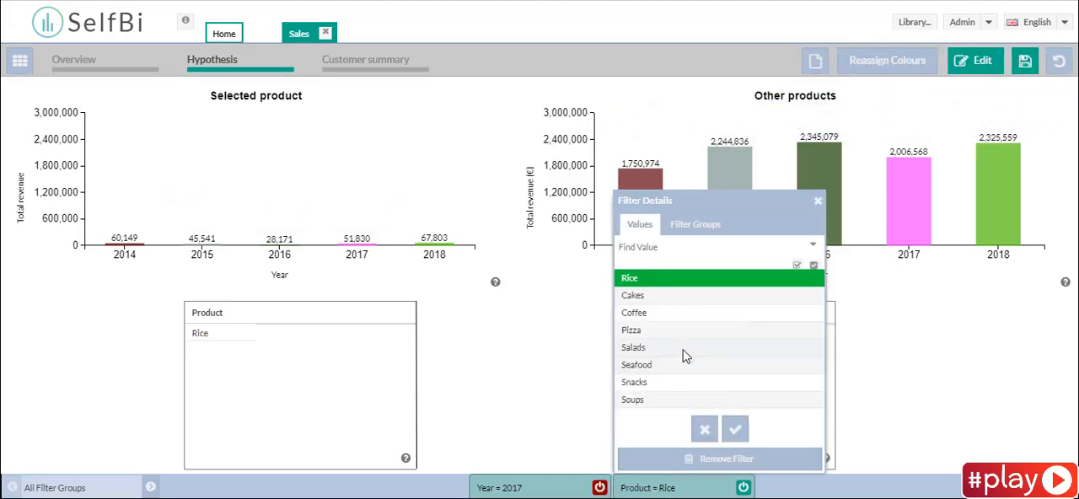
click(666, 313)
click(736, 429)
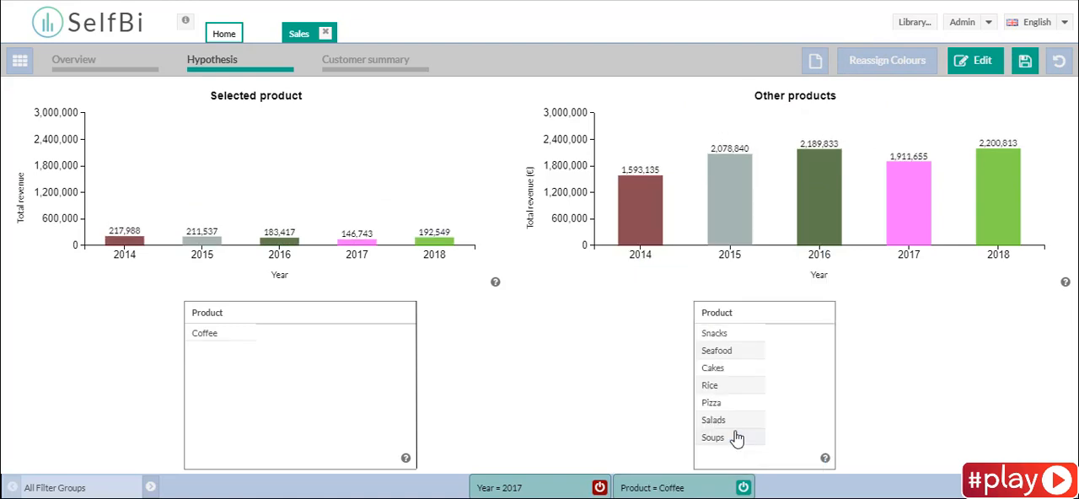
click(681, 489)
click(651, 349)
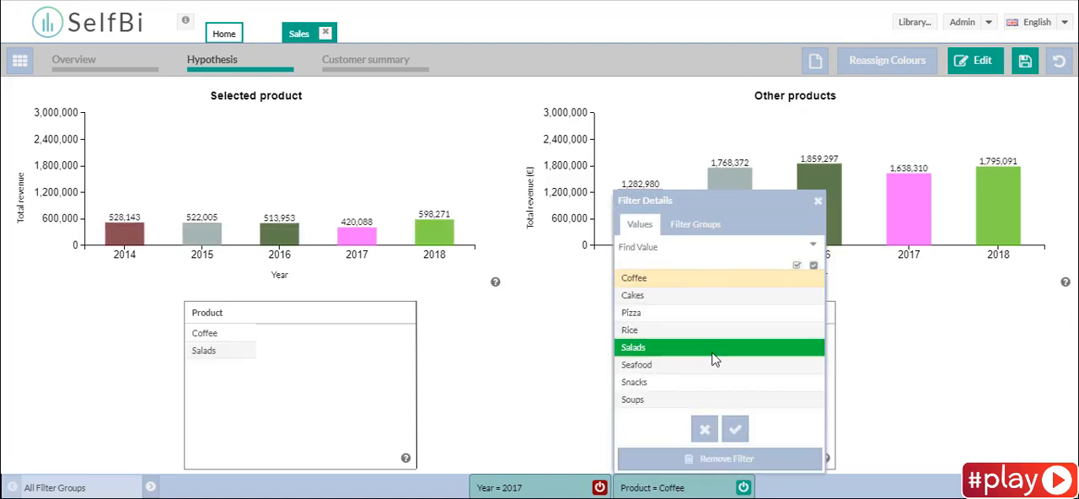
click(734, 429)
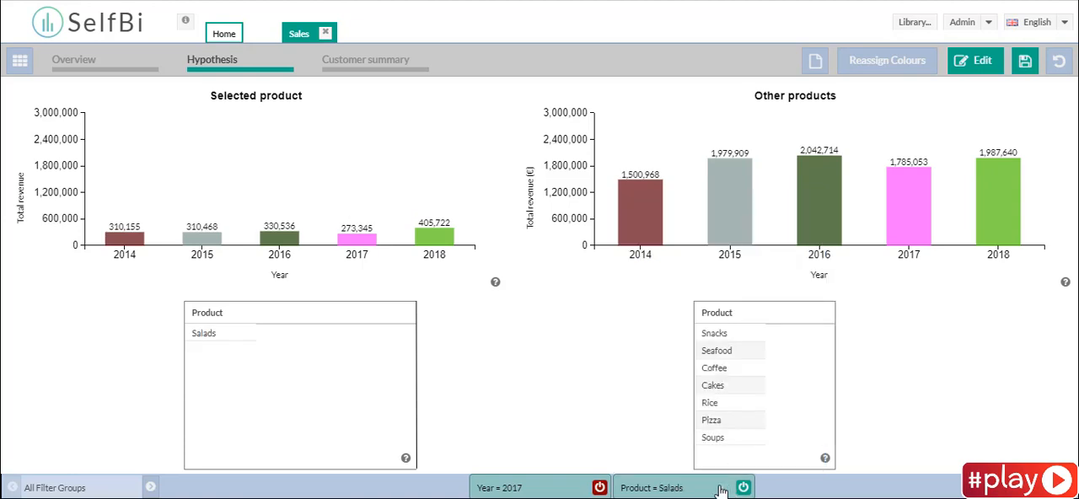
- Add Pizza to the product filter alongside Salads
click(720, 489)
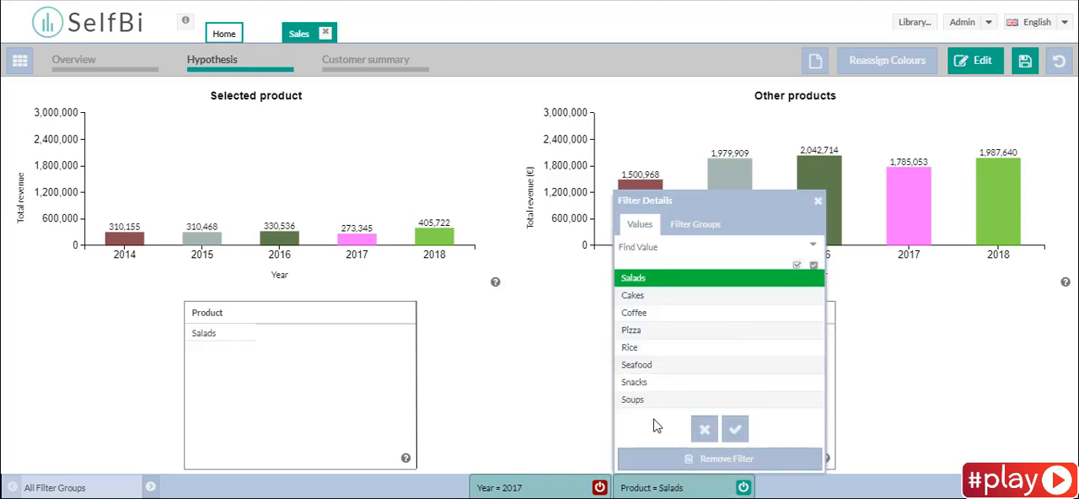
click(643, 330)
click(734, 429)
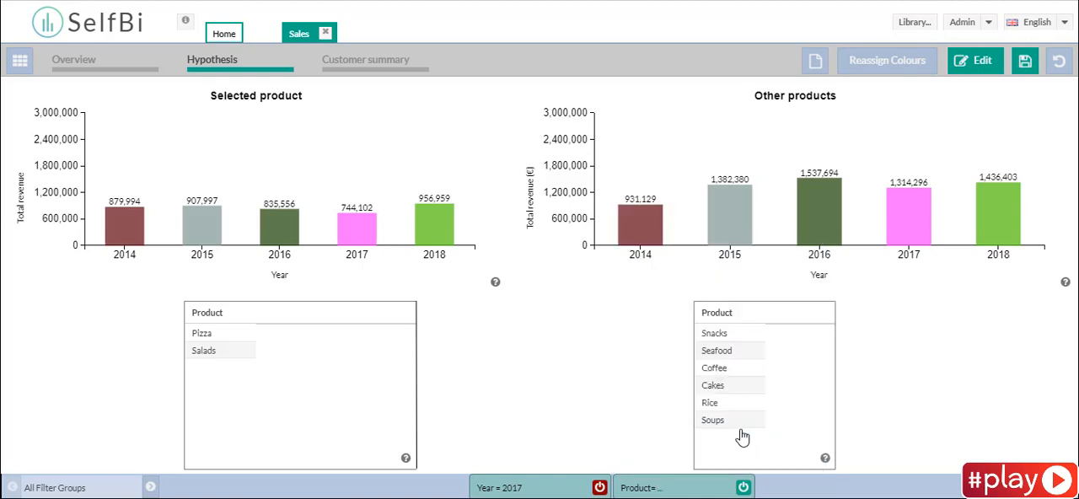
- Deselect Pizza and Salads in the product filter and filter by Rice only
click(708, 489)
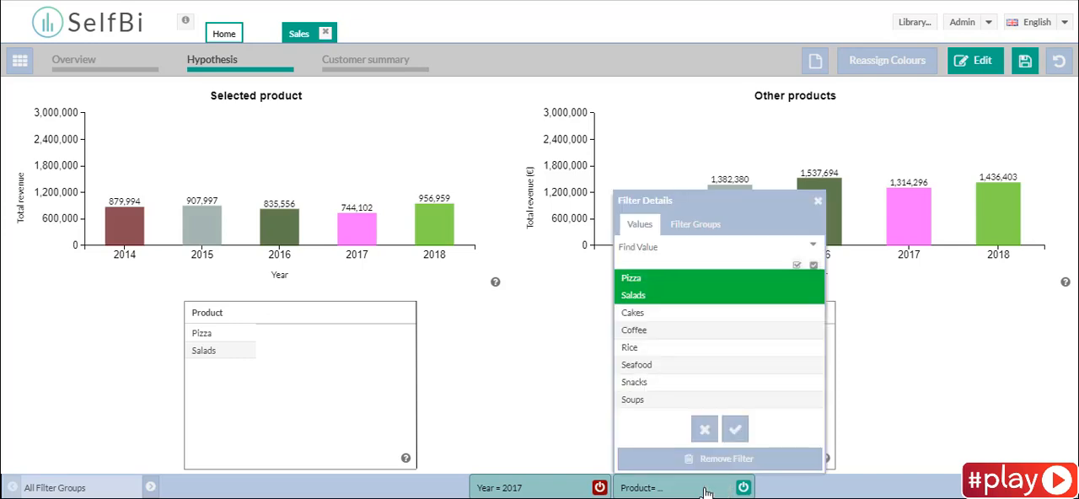
click(677, 347)
click(669, 296)
click(674, 279)
click(735, 430)
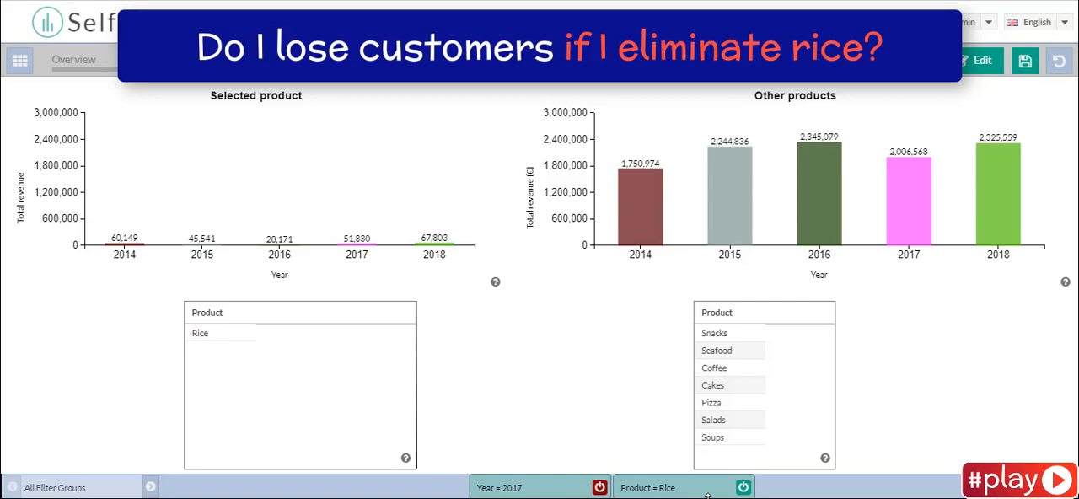
- Open the Customer summary page for editing and examine the filter settings of the Total customers and Customers buying other products charts
click(410, 73)
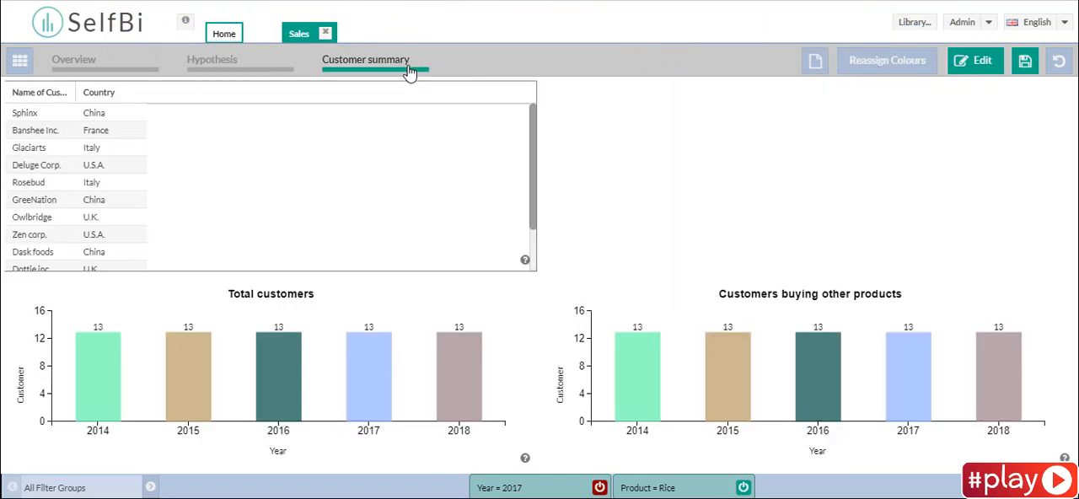
click(978, 60)
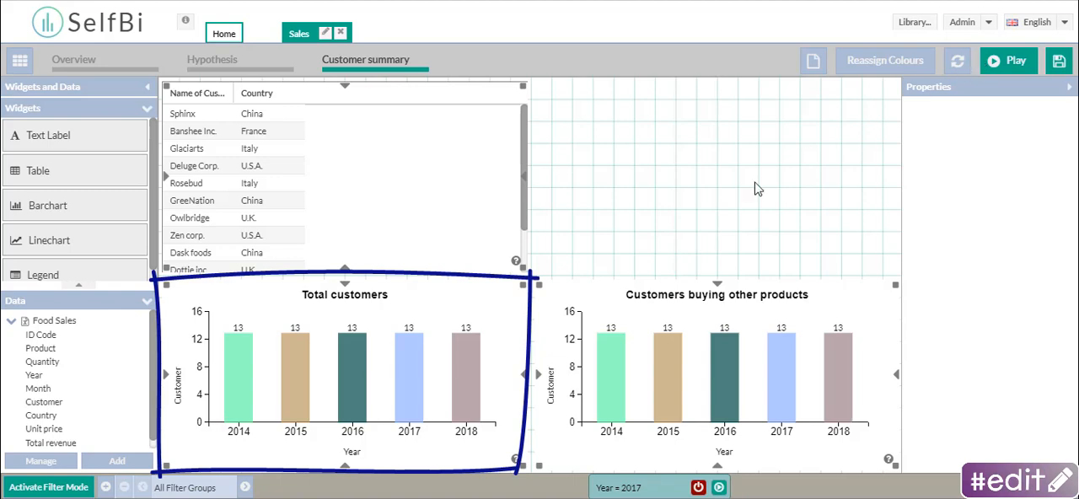
click(496, 292)
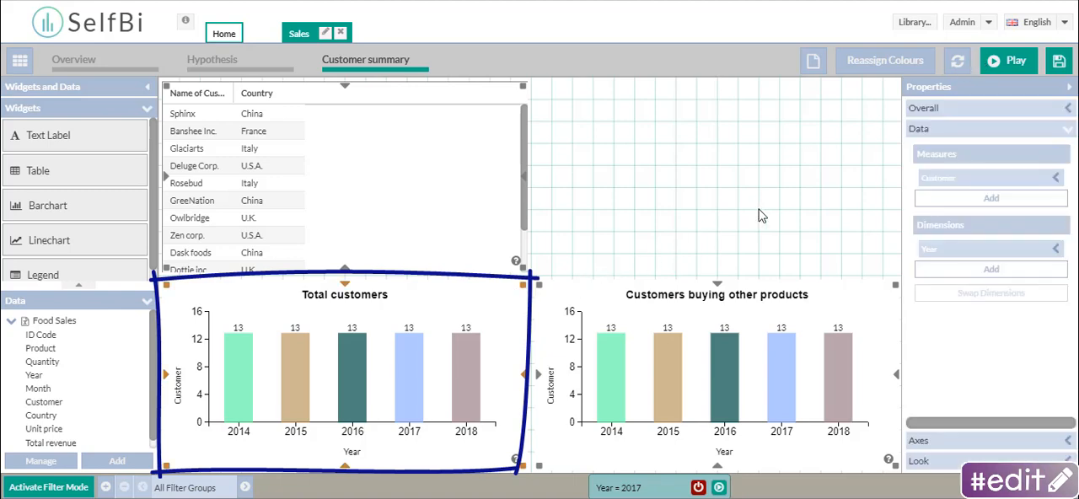
click(923, 109)
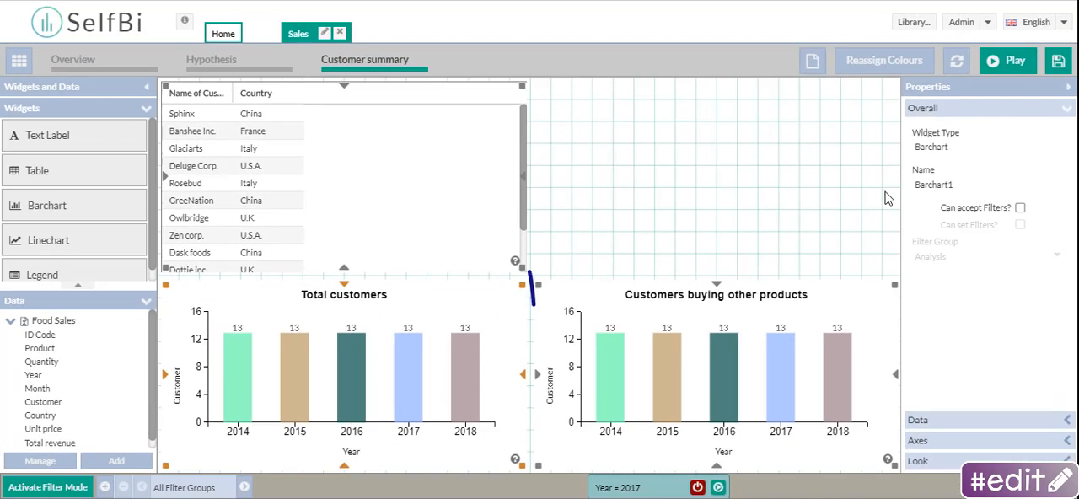
click(855, 296)
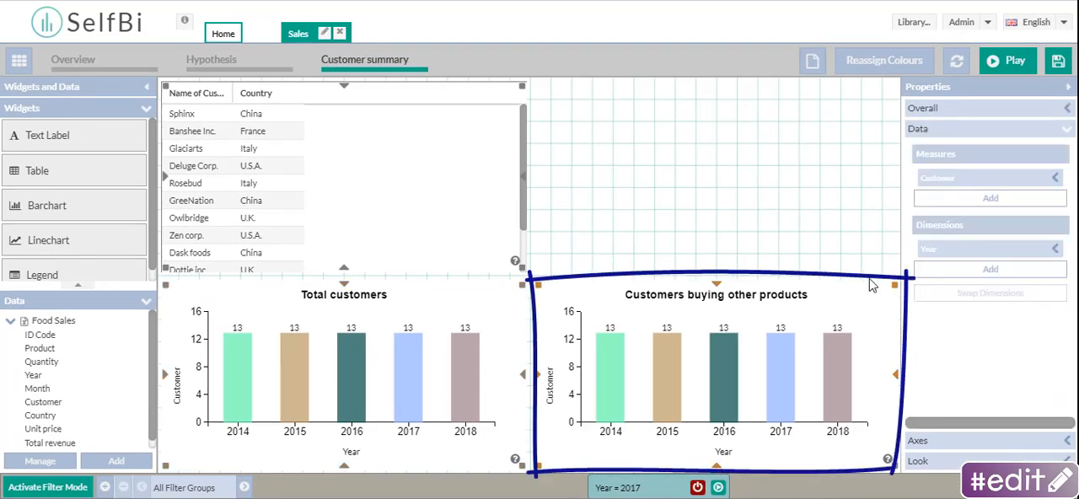
click(947, 111)
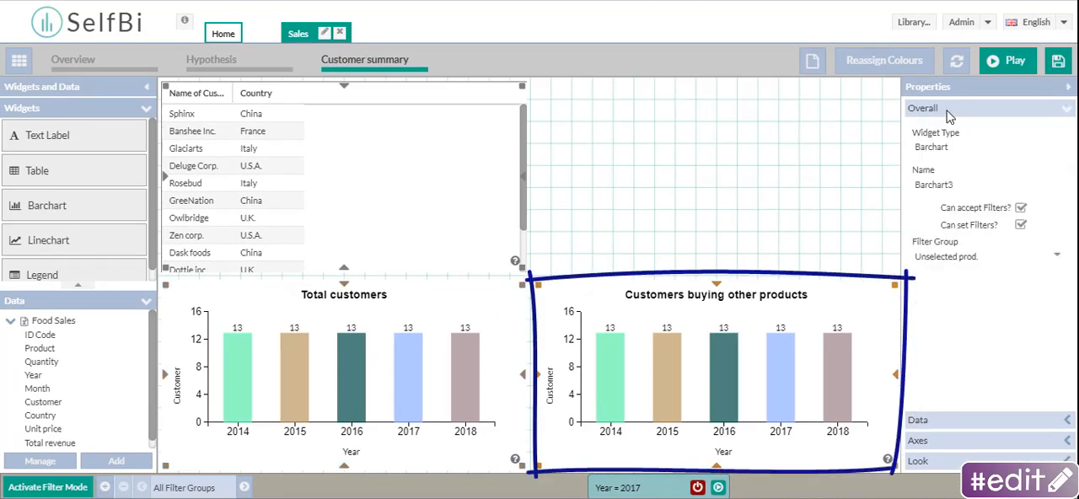